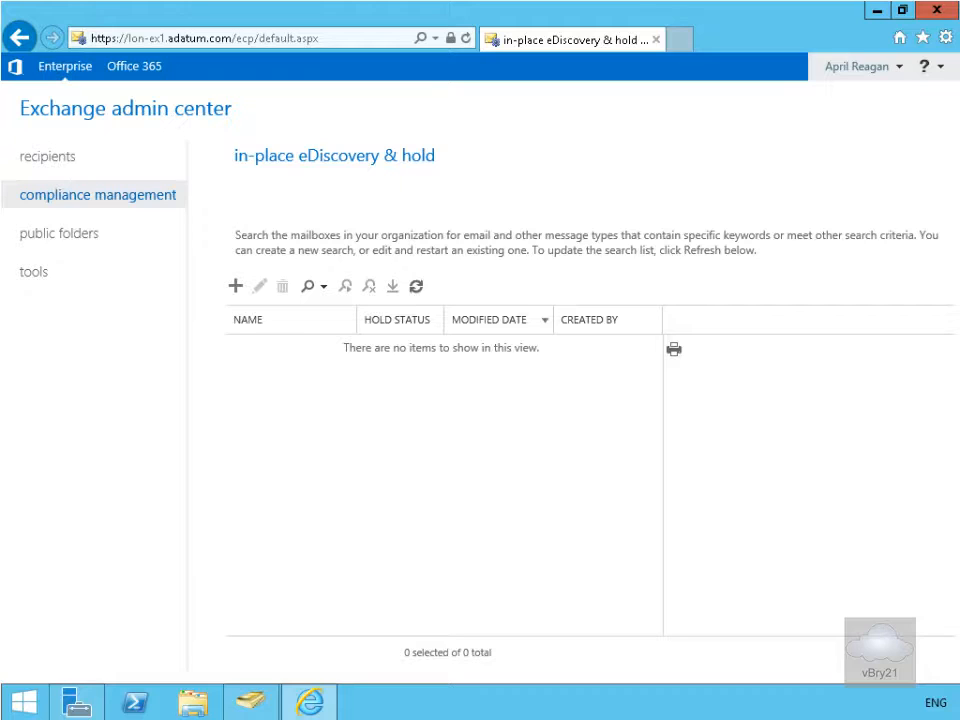
Step: Switch to Active Directory Users and Computers and check the members of the Discovery Management group
{"action": "left_click", "coordinate": [232, 703]}
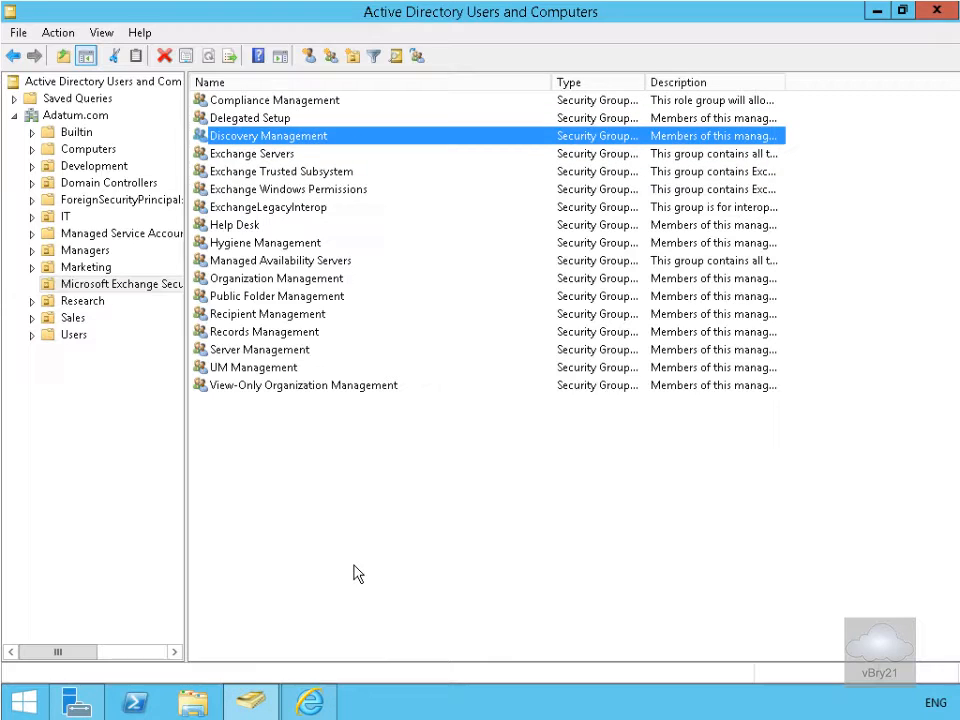
{"action": "double_click", "coordinate": [294, 136]}
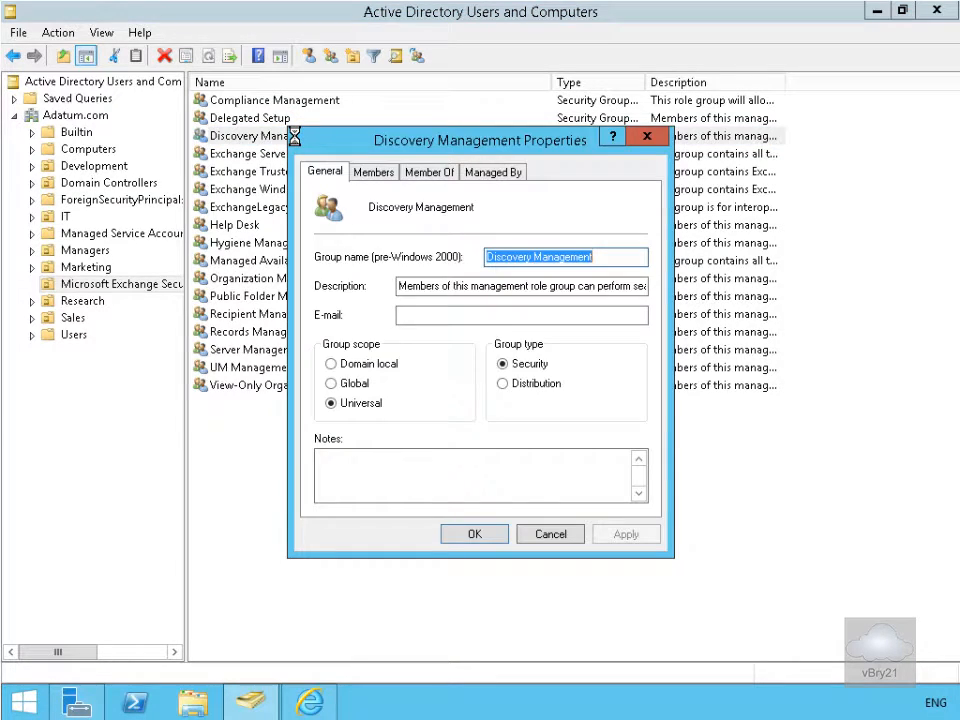
{"action": "left_click", "coordinate": [389, 176]}
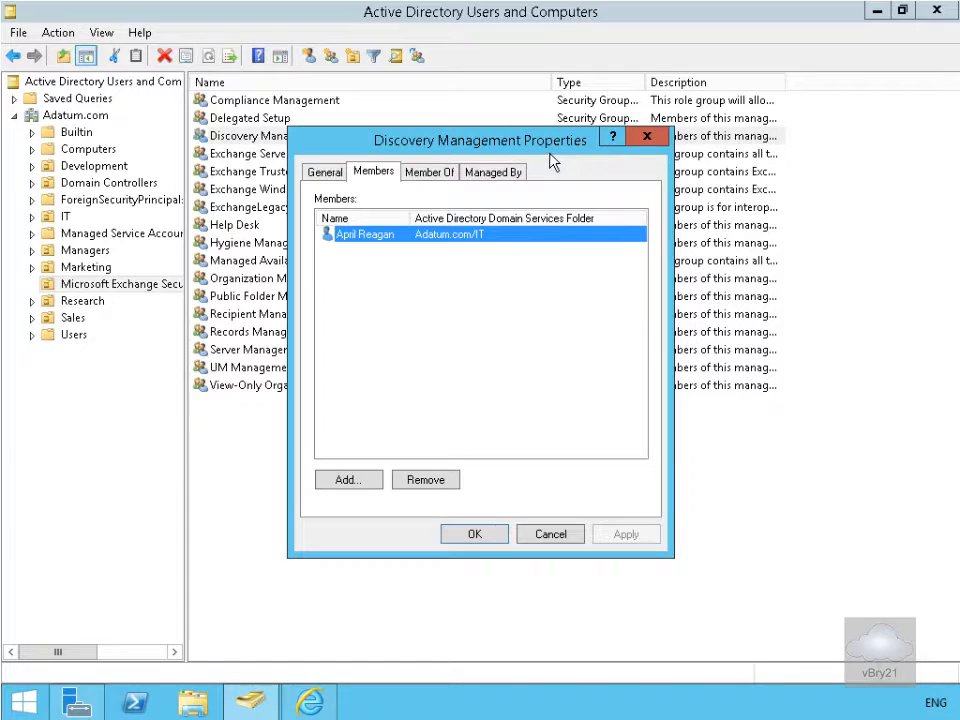
{"action": "left_click", "coordinate": [475, 536]}
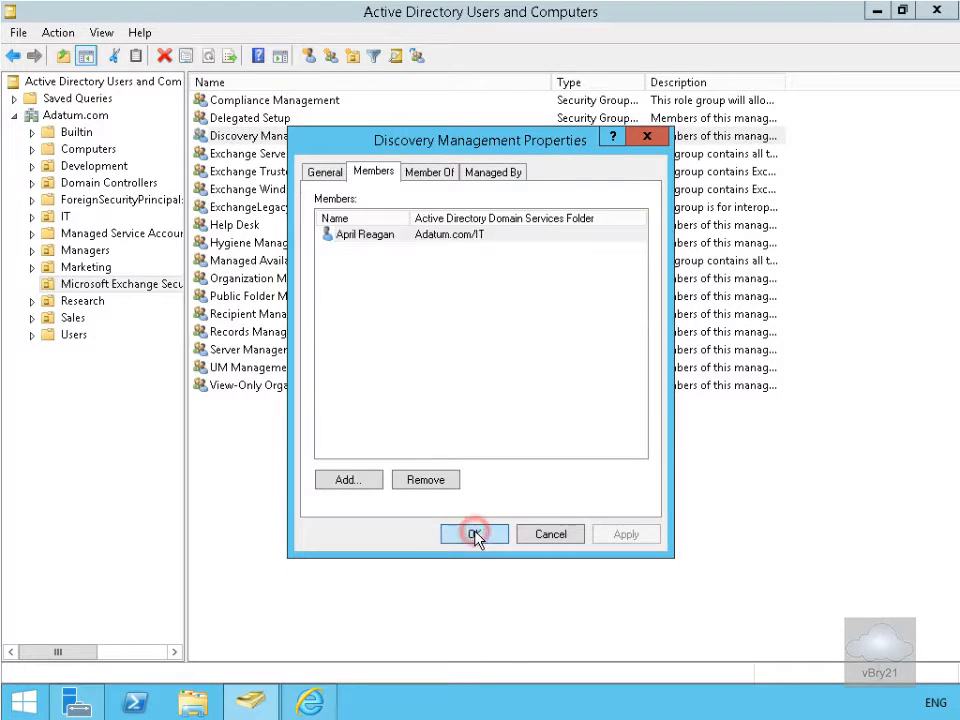
Step: Back in the Exchange admin center, start a new in-place eDiscovery & hold, named for the executive, with a description of the customer-requested hold
{"action": "left_click", "coordinate": [310, 701]}
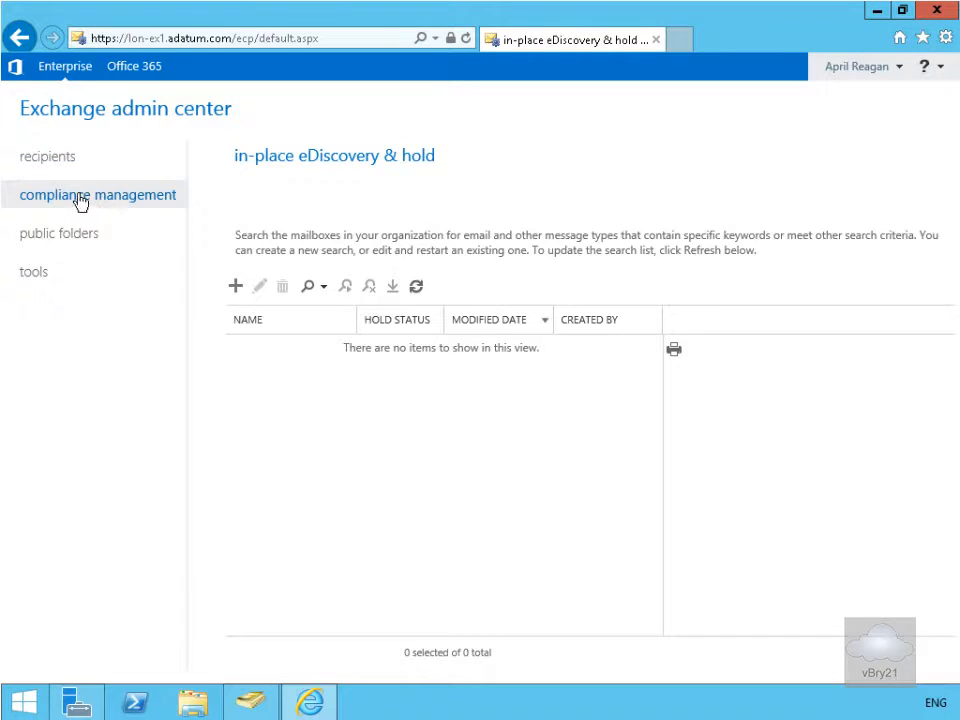
{"action": "left_click", "coordinate": [50, 271]}
{"action": "left_click", "coordinate": [239, 288]}
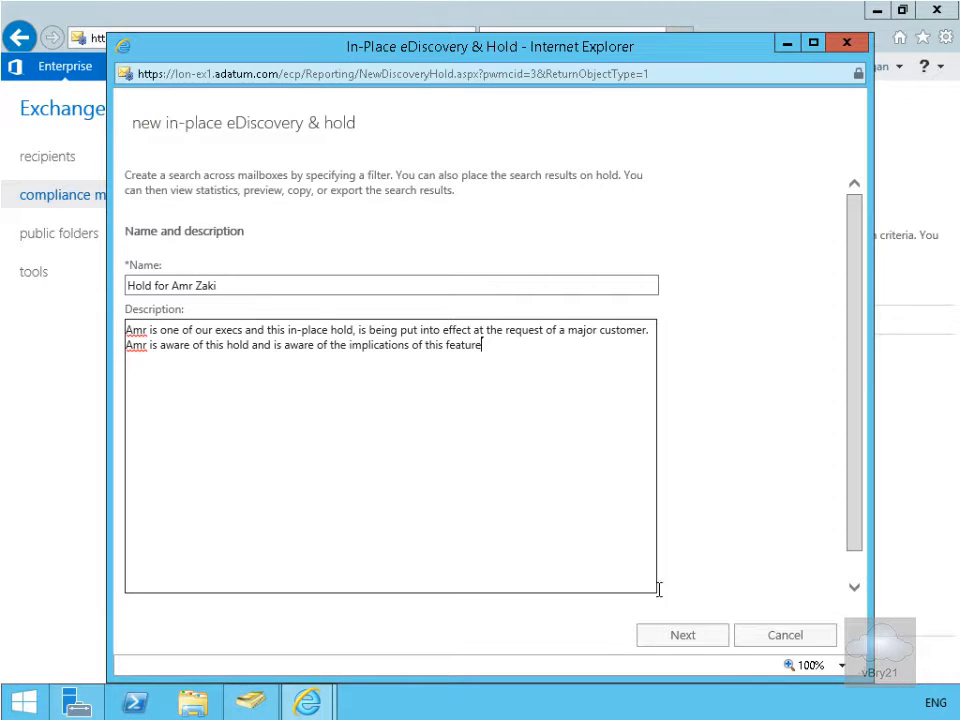
{"action": "left_click", "coordinate": [712, 640]}
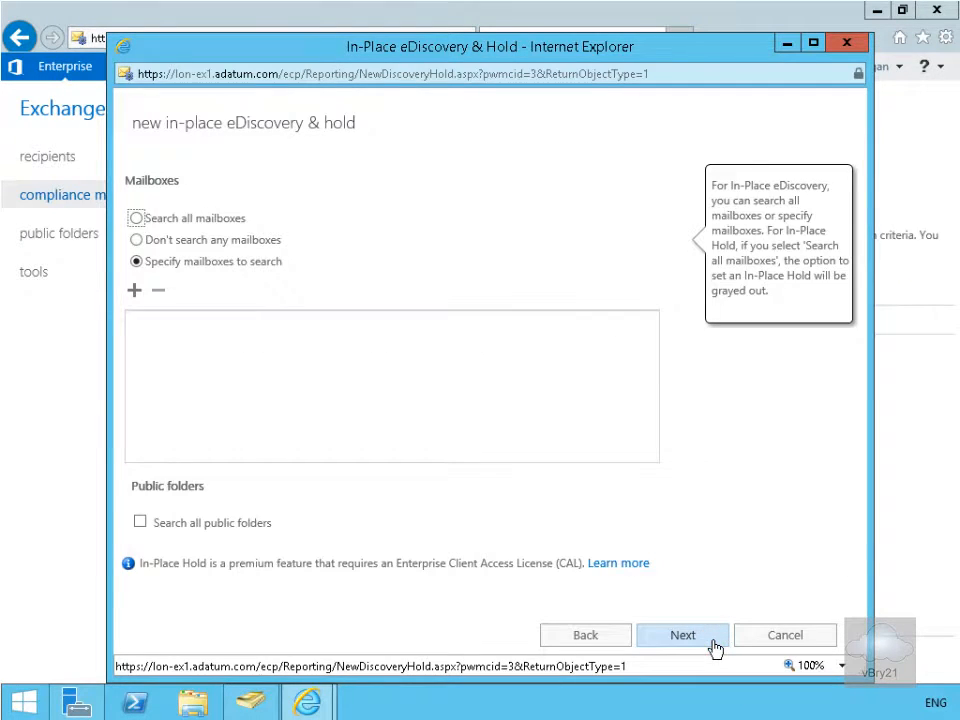
Step: Add the executive's mailbox as the only specified mailbox to search and proceed to the search query
{"action": "left_click", "coordinate": [135, 292]}
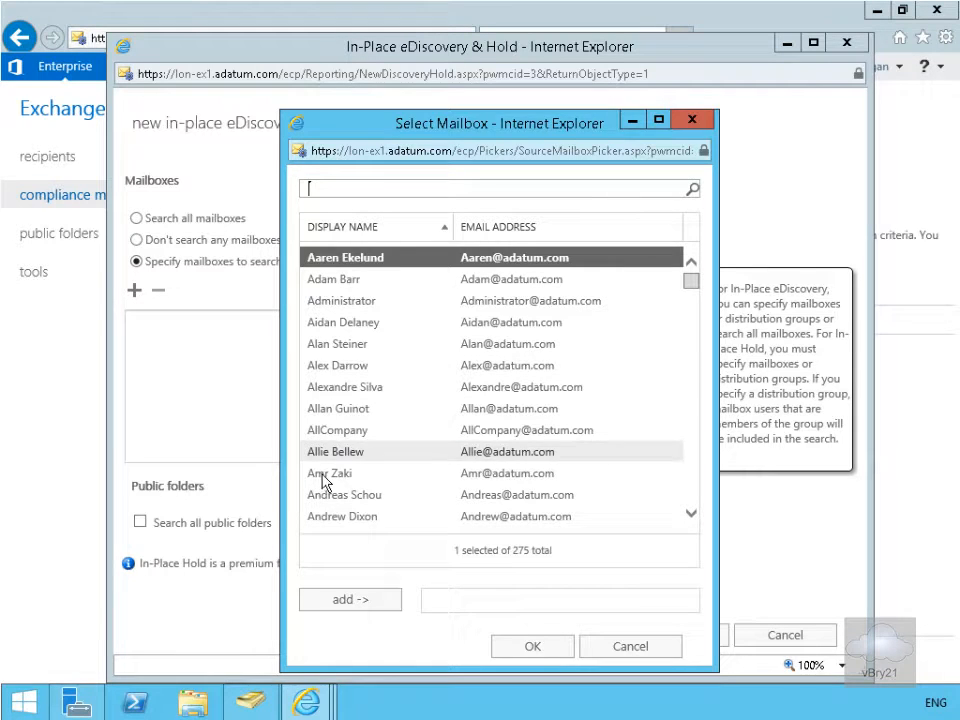
{"action": "left_click", "coordinate": [324, 476]}
{"action": "left_click", "coordinate": [368, 602]}
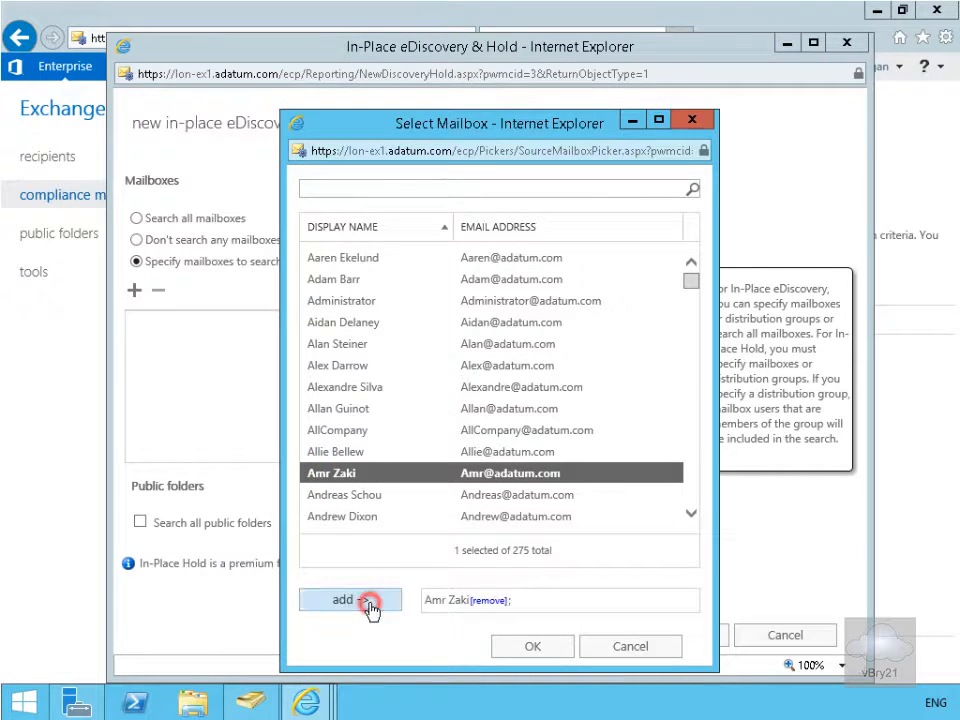
{"action": "left_click", "coordinate": [562, 653]}
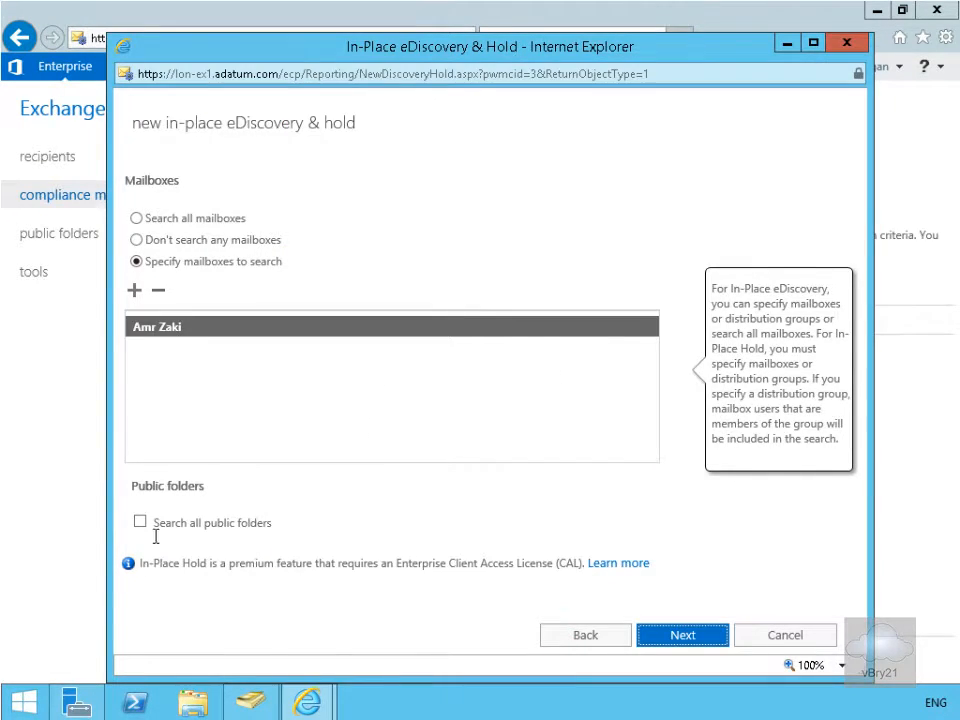
{"action": "left_click", "coordinate": [695, 640]}
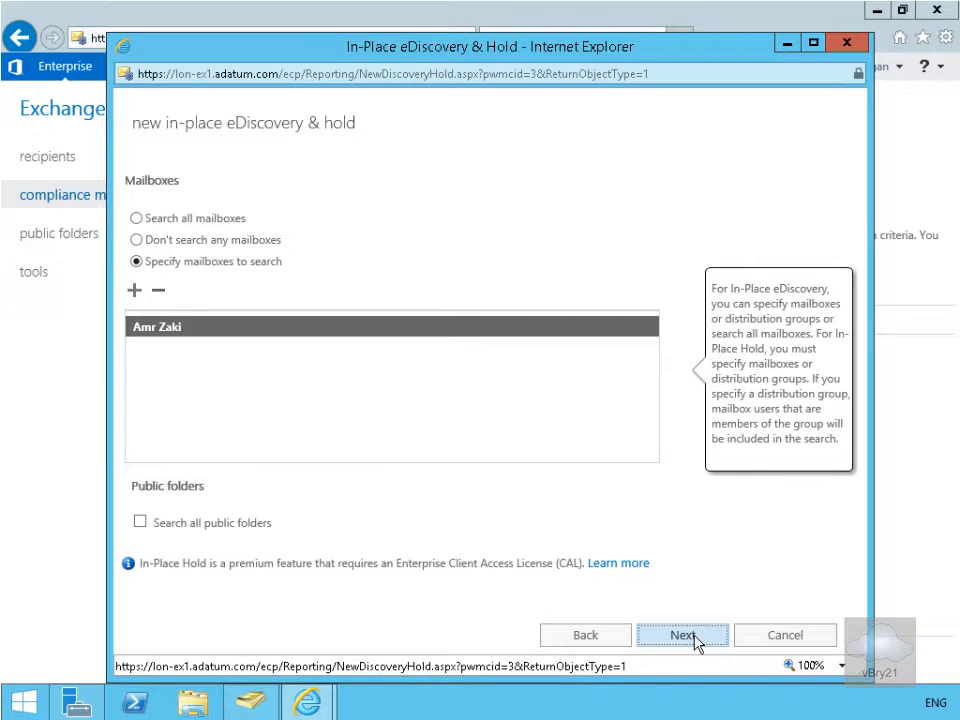
{"action": "left_click", "coordinate": [694, 638]}
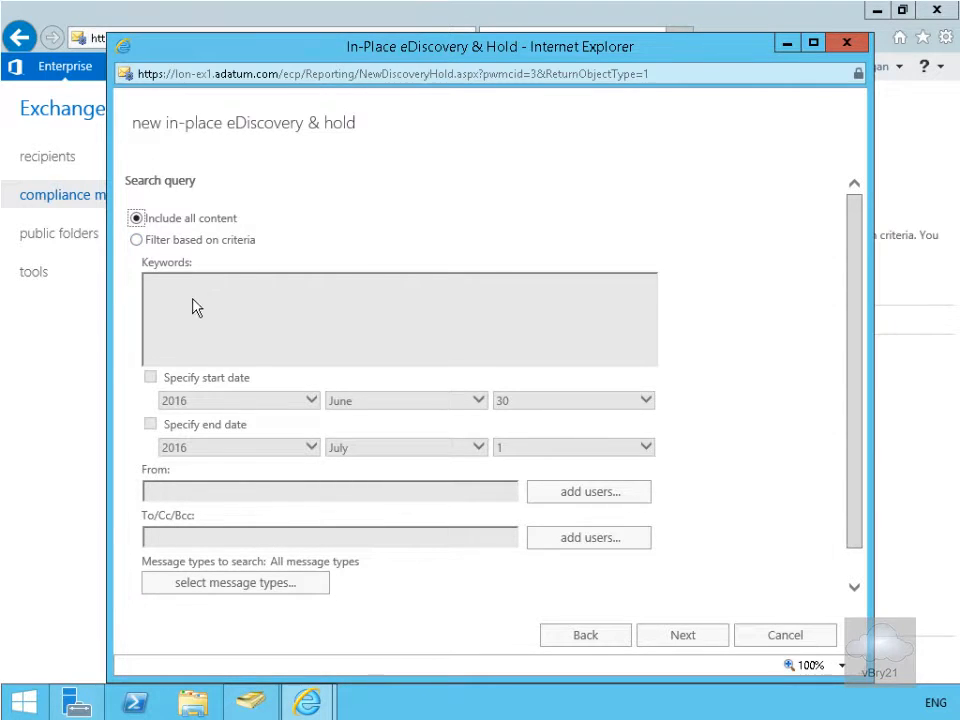
Step: Filter the search query based on criteria, with the Administrator mailbox as the sender
{"action": "left_click", "coordinate": [195, 332]}
{"action": "left_click", "coordinate": [231, 335]}
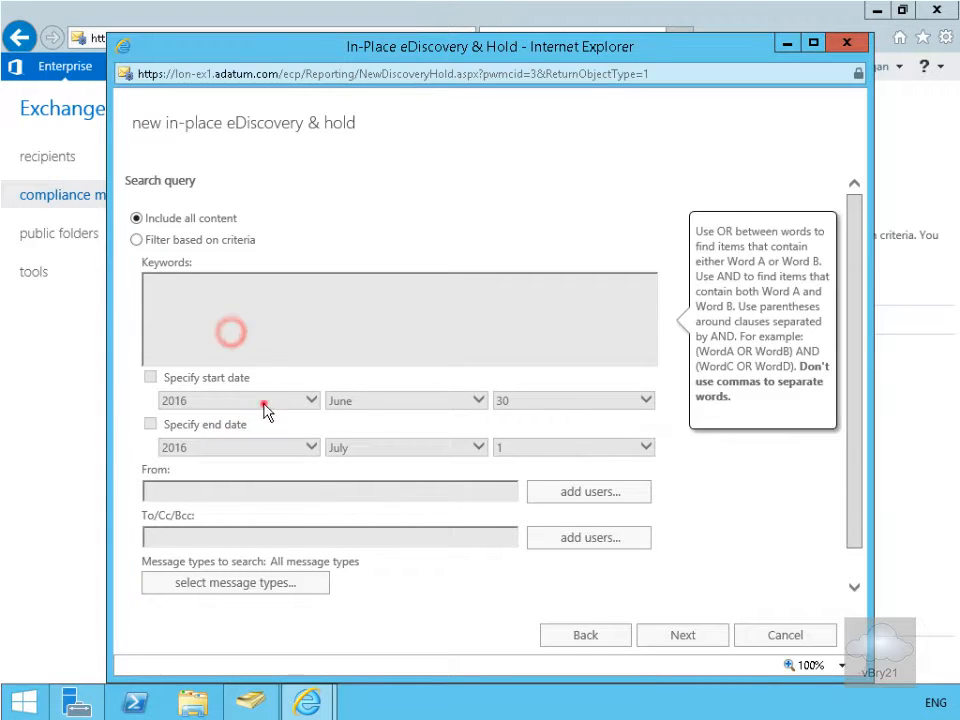
{"action": "left_click", "coordinate": [137, 241]}
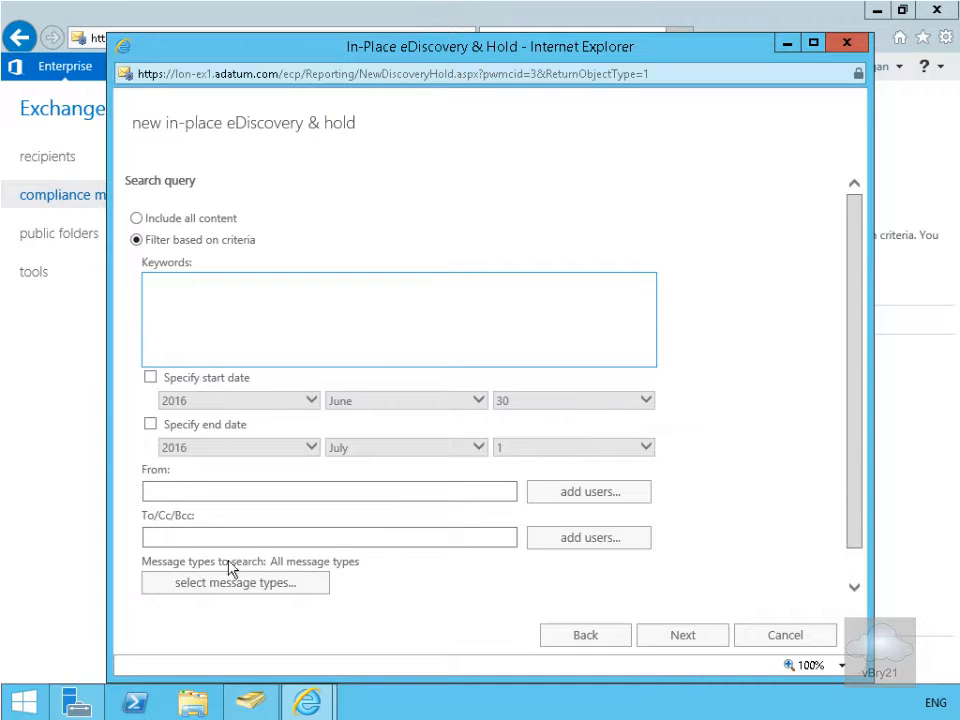
{"action": "left_click", "coordinate": [175, 497]}
{"action": "left_click", "coordinate": [568, 491]}
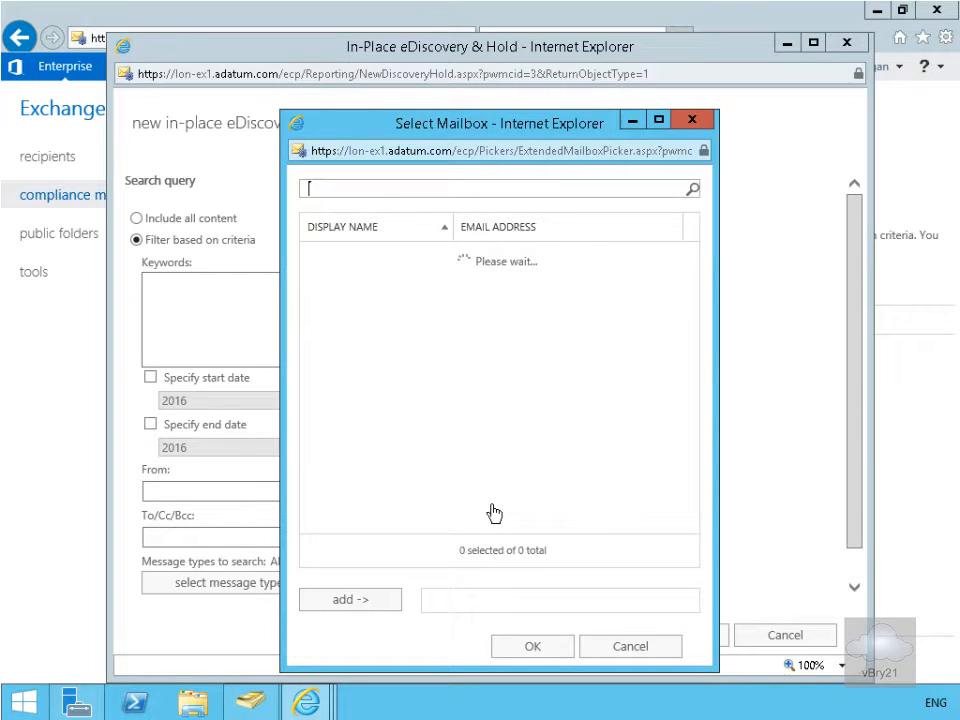
{"action": "left_click", "coordinate": [343, 301]}
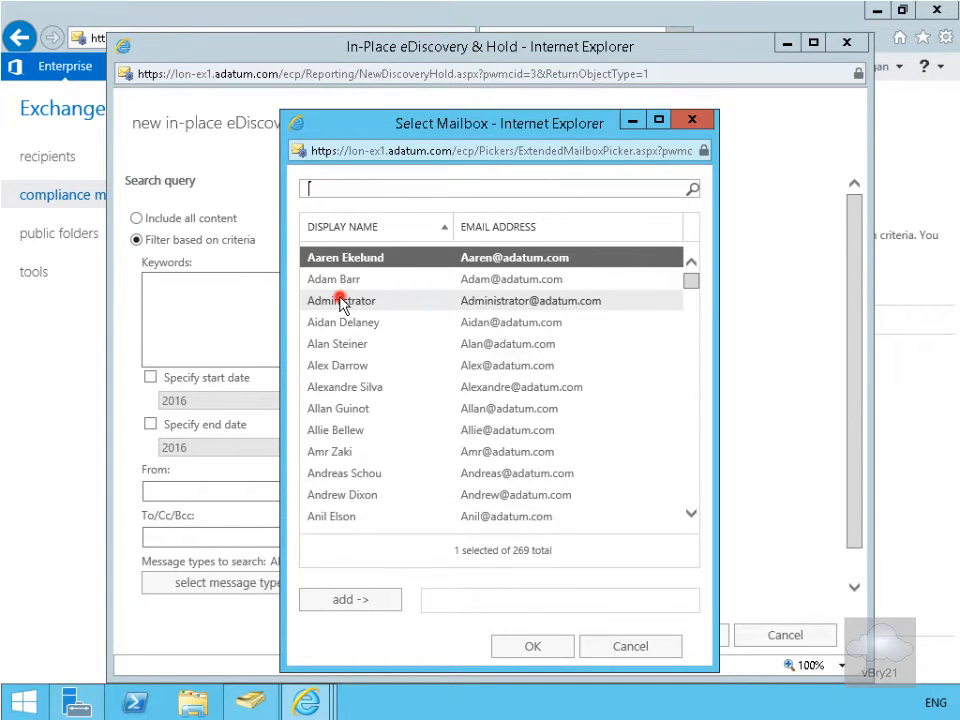
{"action": "left_click", "coordinate": [354, 600]}
{"action": "left_click", "coordinate": [513, 650]}
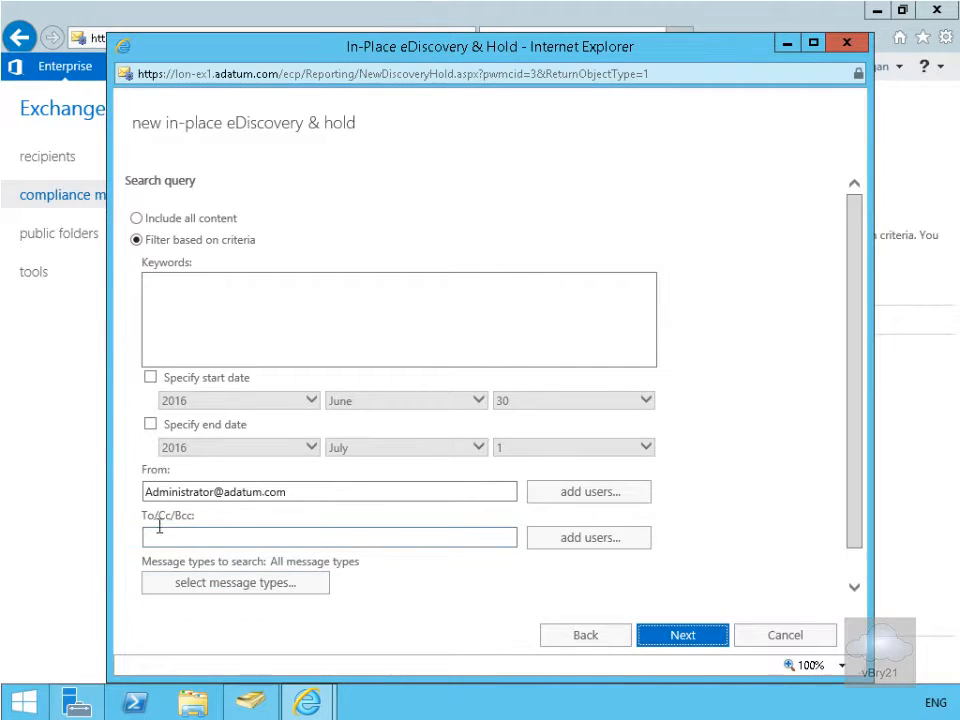
Step: Restrict the message types to search to Email and proceed to the In-Place Hold settings
{"action": "left_click", "coordinate": [240, 585]}
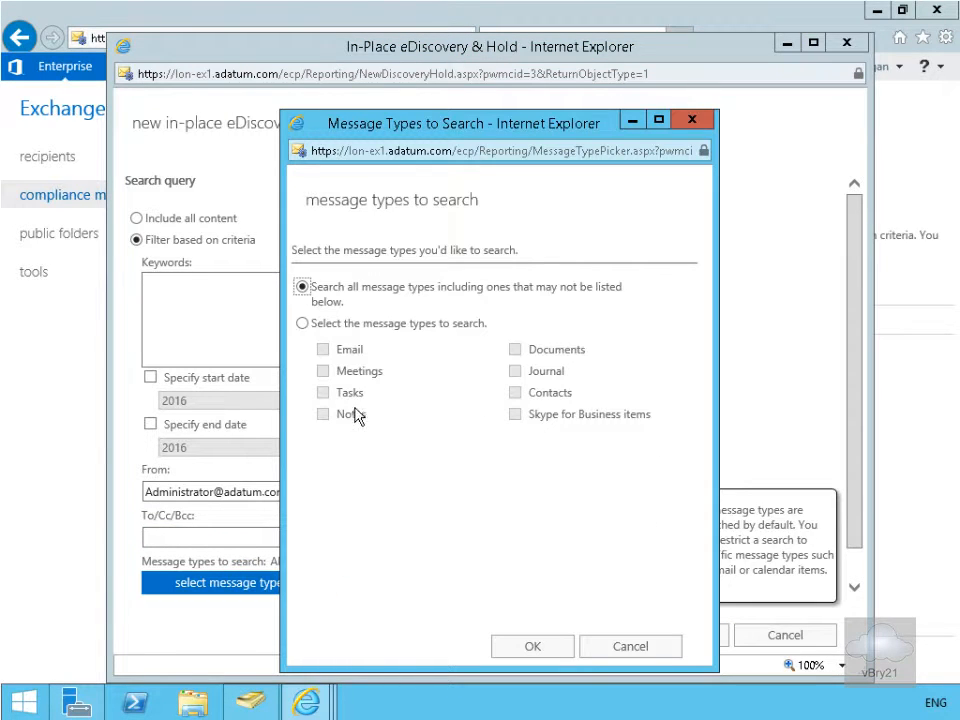
{"action": "left_click", "coordinate": [302, 324]}
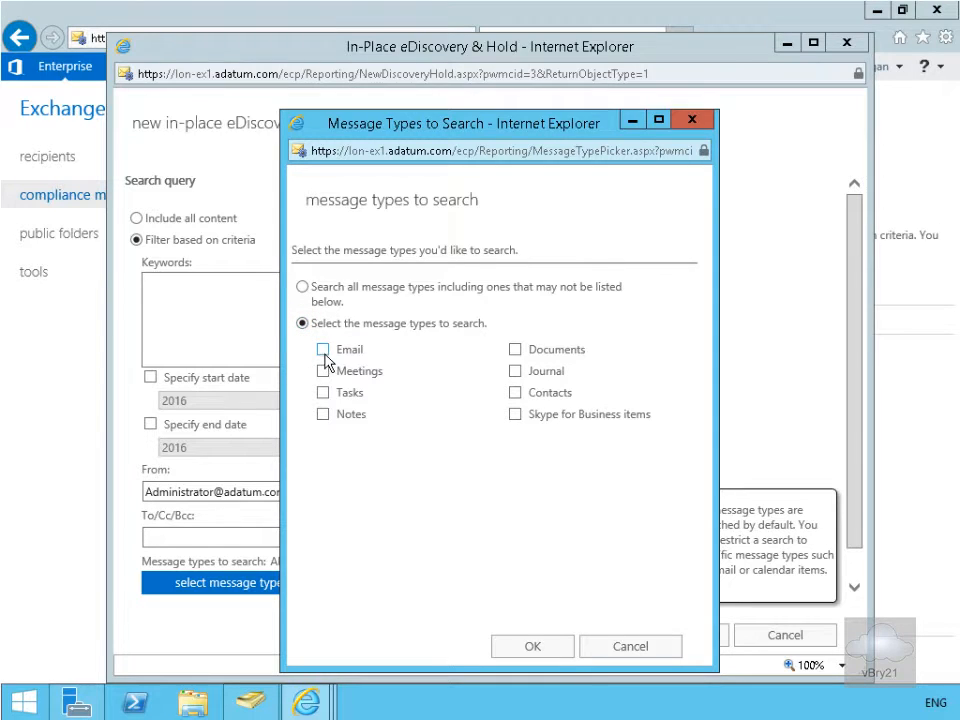
{"action": "left_click", "coordinate": [323, 349]}
{"action": "left_click", "coordinate": [545, 650]}
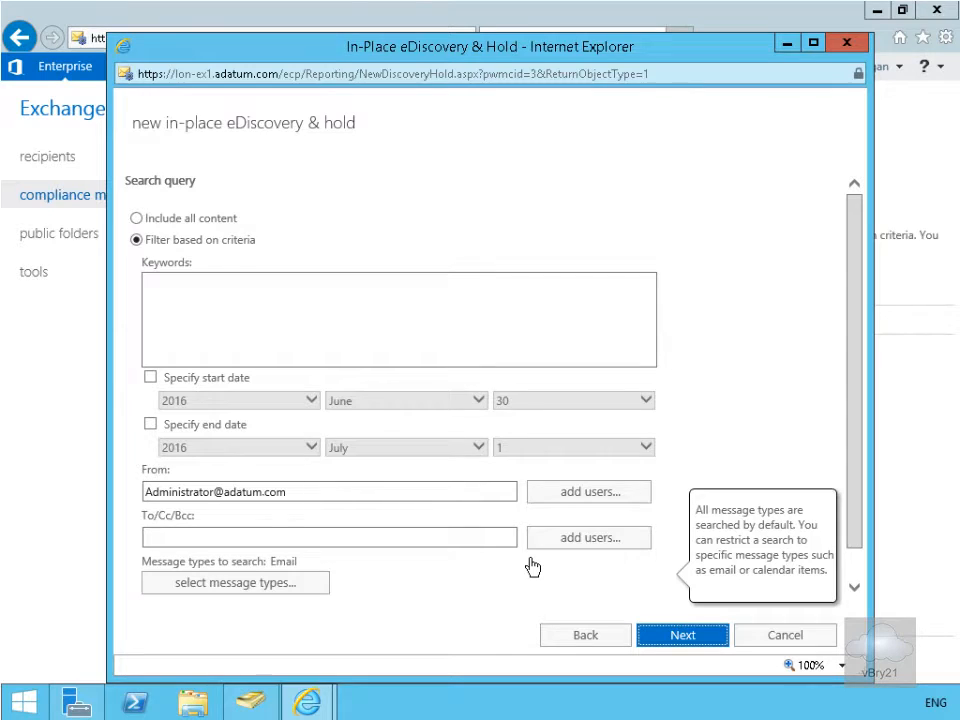
{"action": "left_click", "coordinate": [681, 636]}
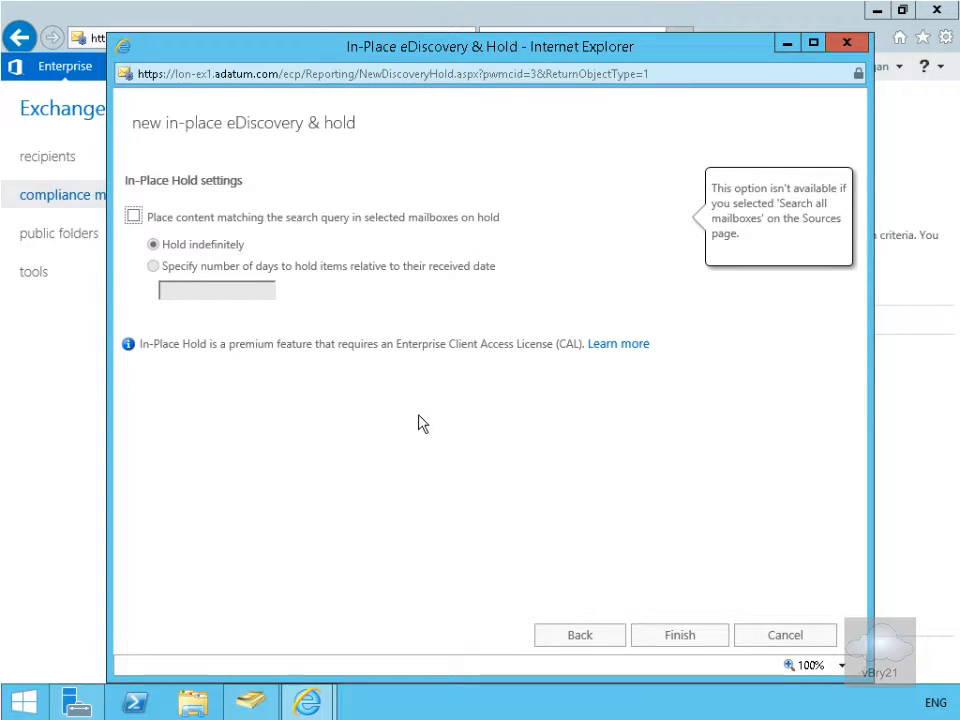
Step: Place the matching content on hold for 365 days from the received date, then save the hold and dismiss the completion message
{"action": "left_click", "coordinate": [136, 218]}
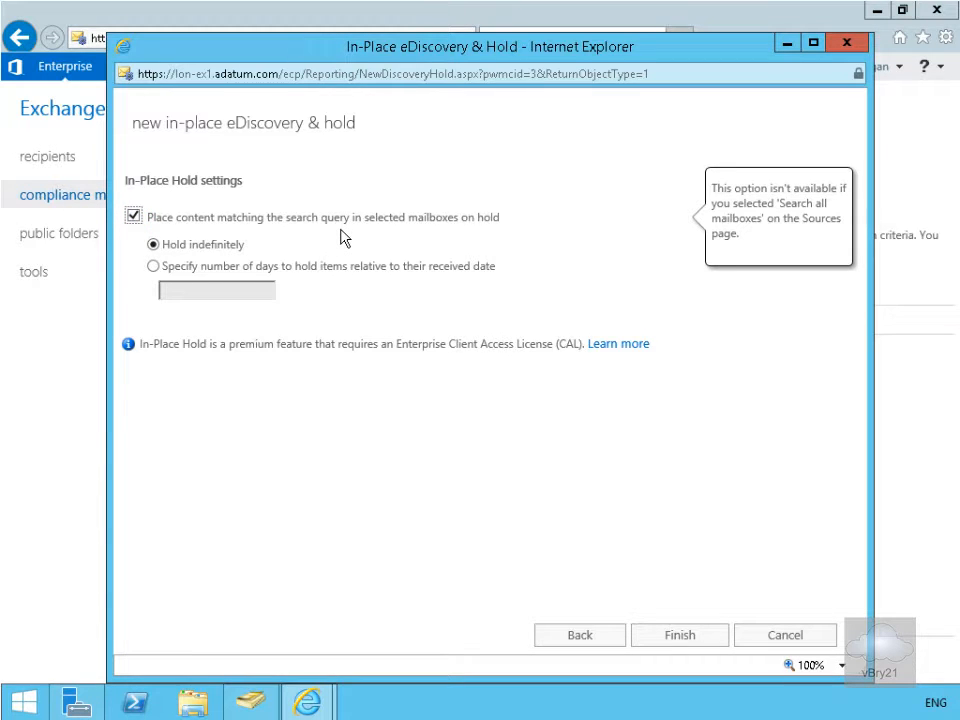
{"action": "left_click", "coordinate": [153, 266]}
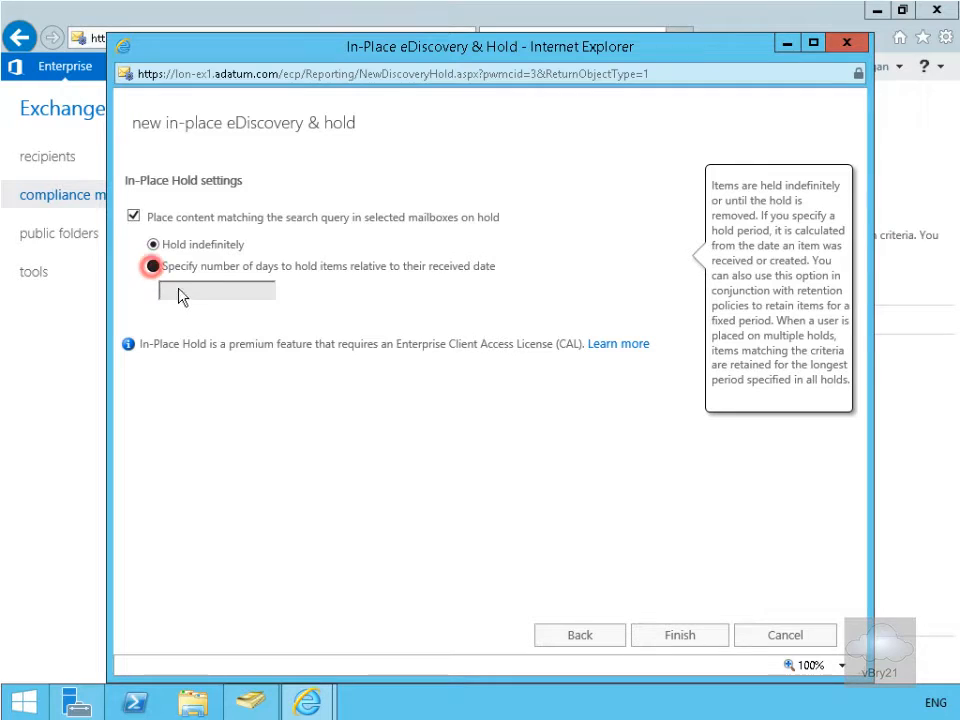
{"action": "left_click", "coordinate": [184, 290]}
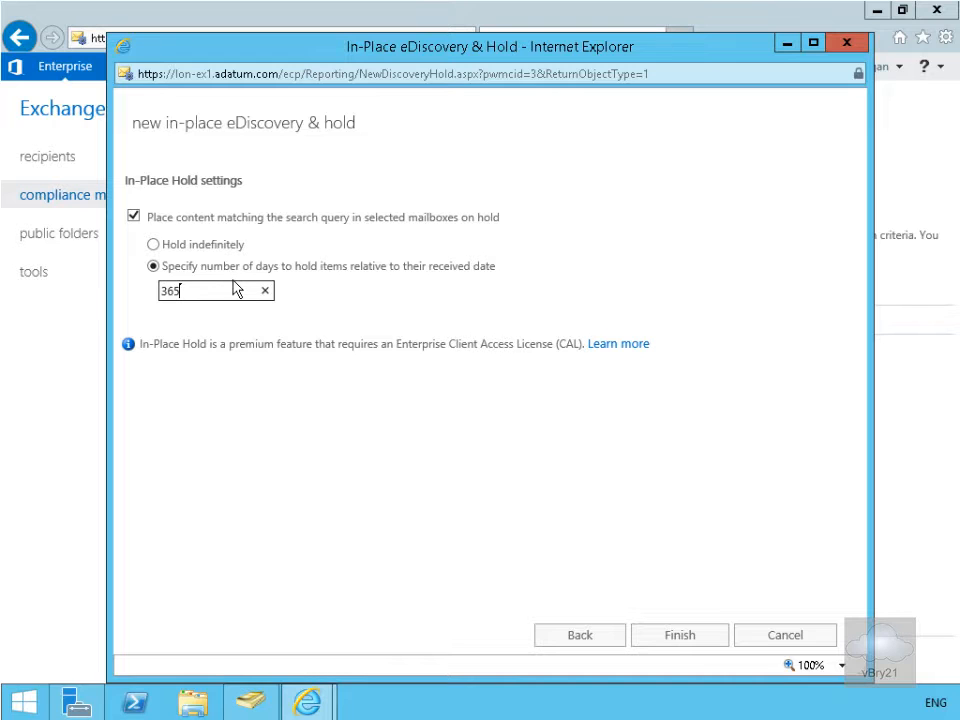
{"action": "type", "text": "365"}
{"action": "left_click", "coordinate": [693, 635]}
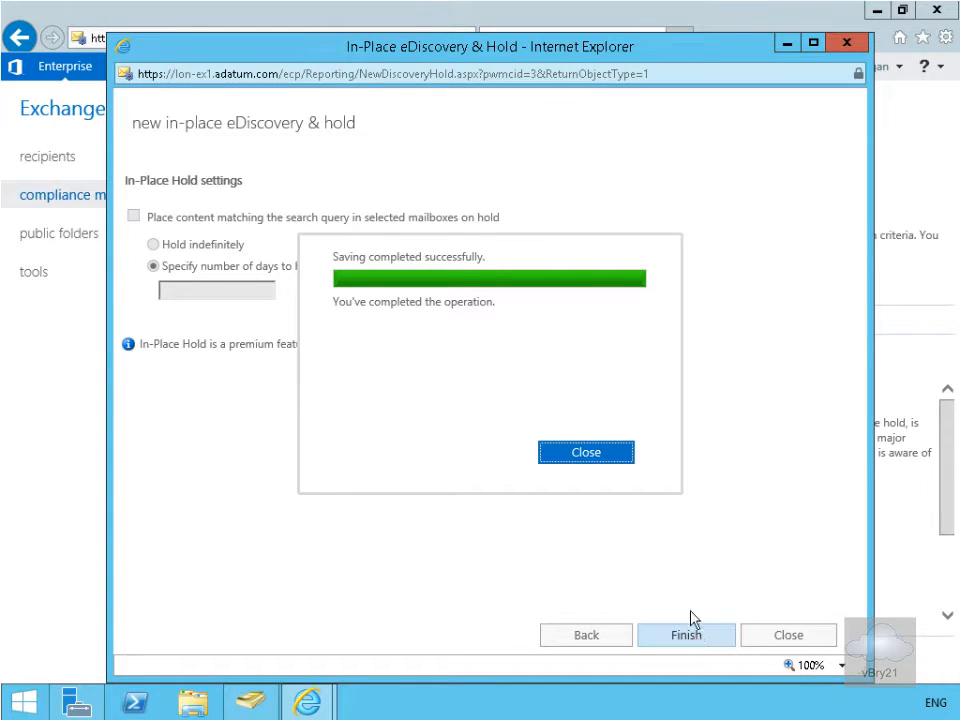
{"action": "left_click", "coordinate": [593, 454]}
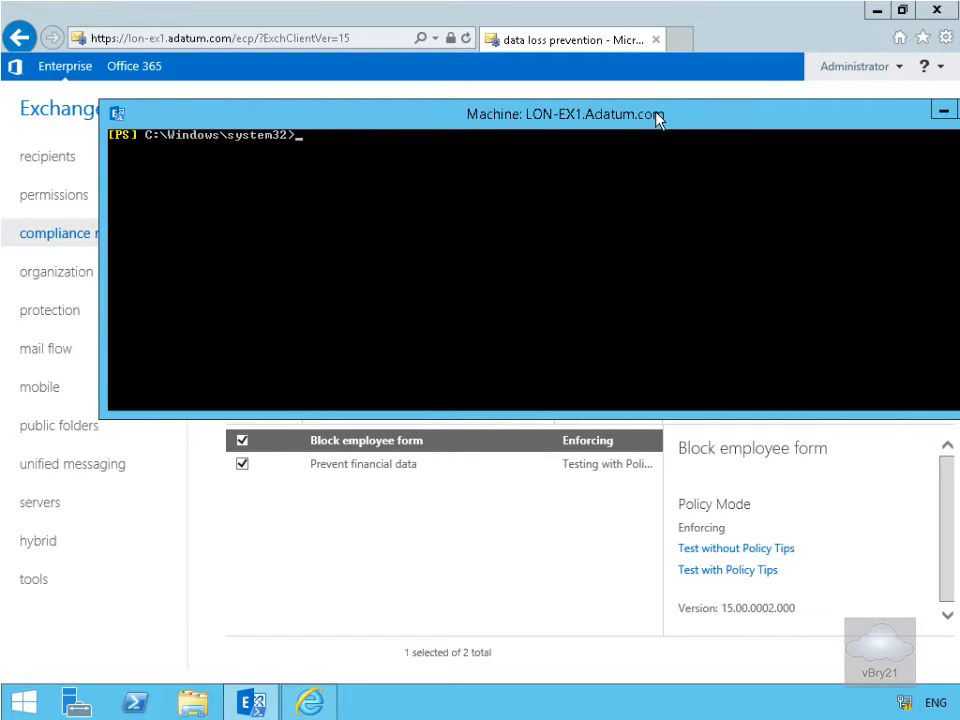
Step: In the Exchange Management Shell, run Get-MailboxSearch to list the mailbox searches and their hold status
{"action": "left_click", "coordinate": [656, 113]}
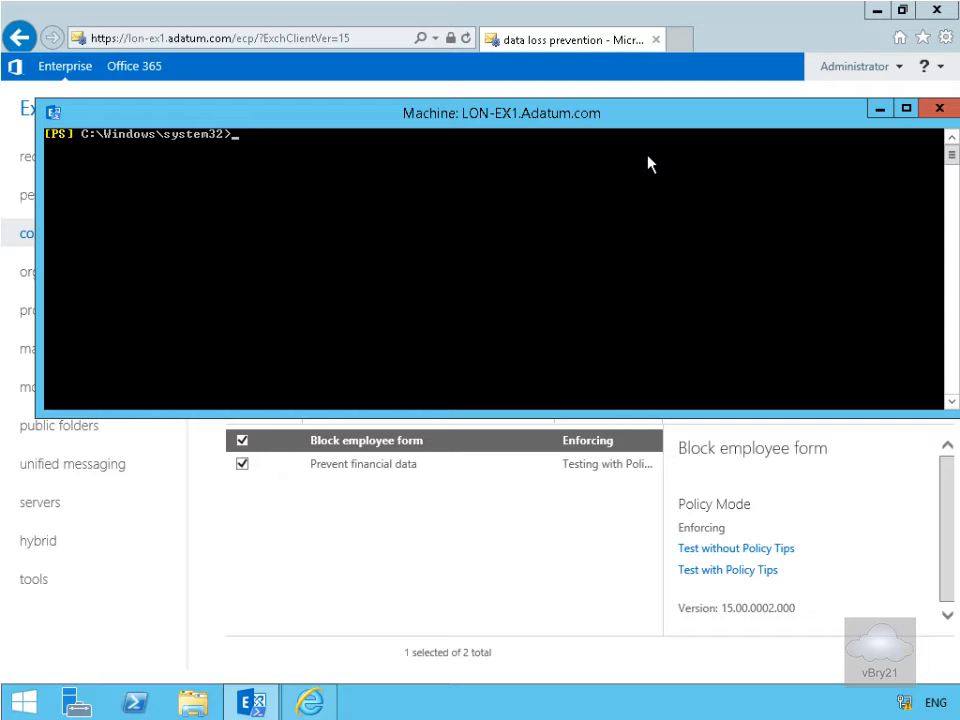
{"action": "type", "text": "Get-MailboxSearch"}
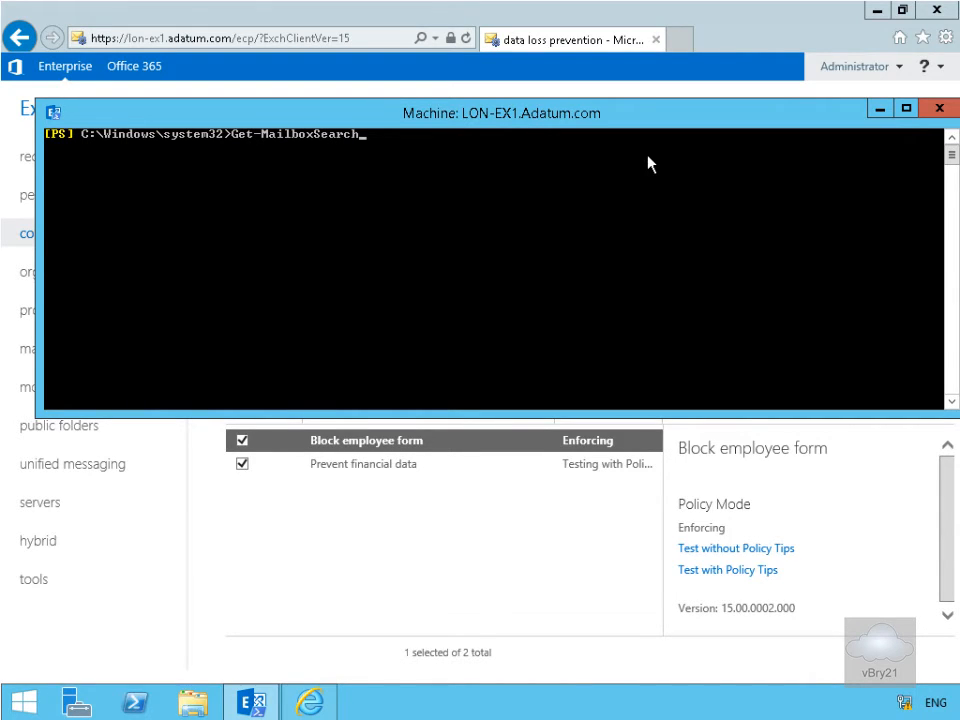
{"action": "key", "text": "Return"}
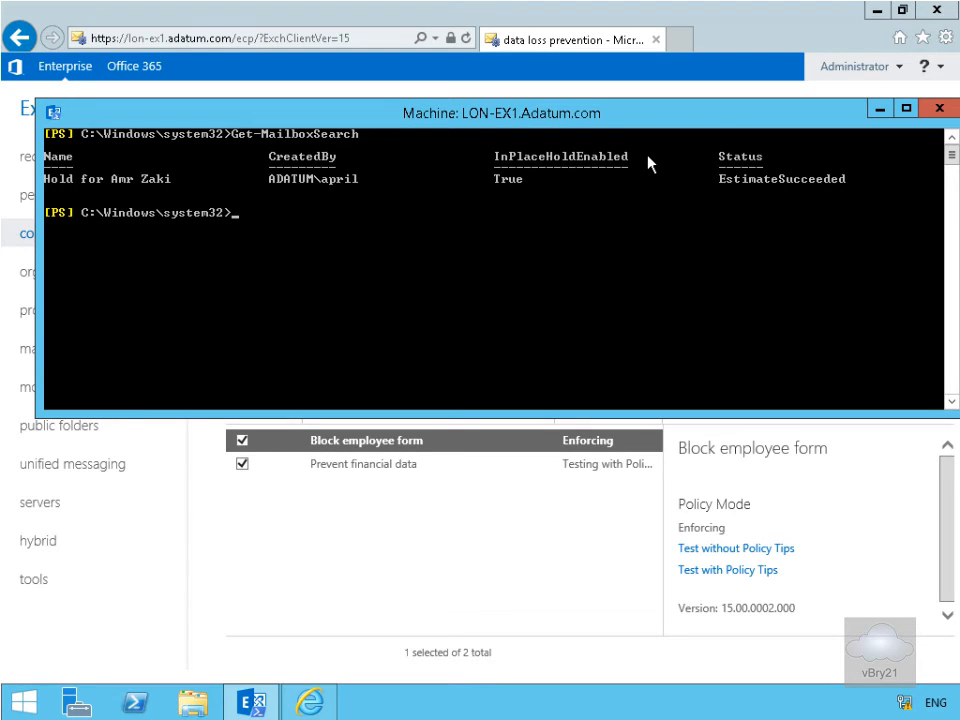